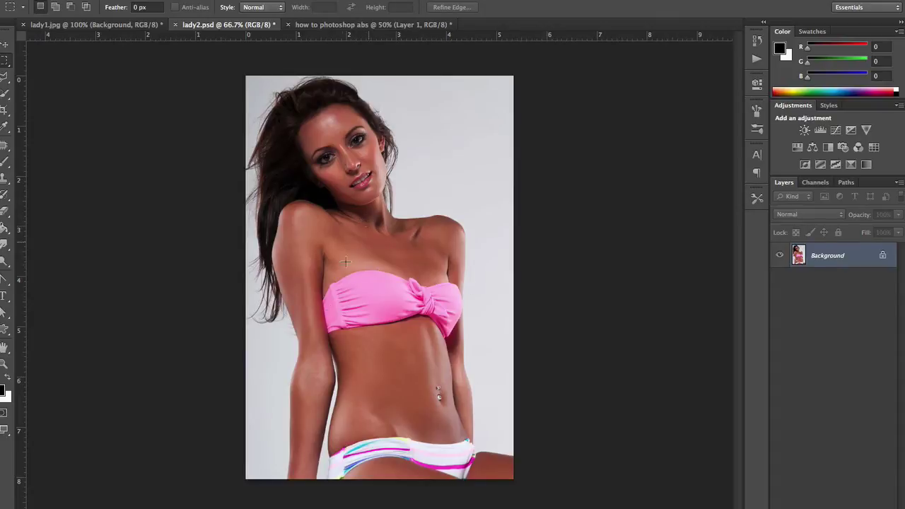
- View lady2.psd at 100% size and switch to the 'how to photoshop abs' document
key(ctrl+plus)
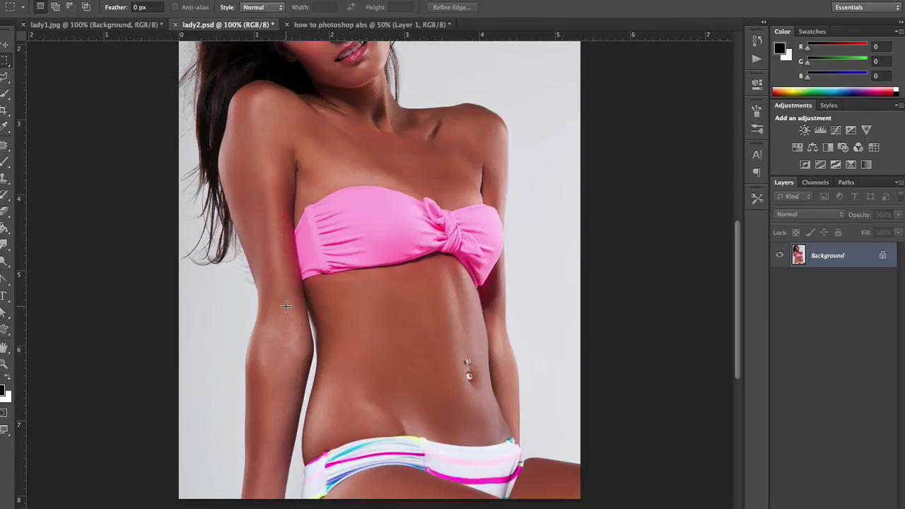
click(342, 25)
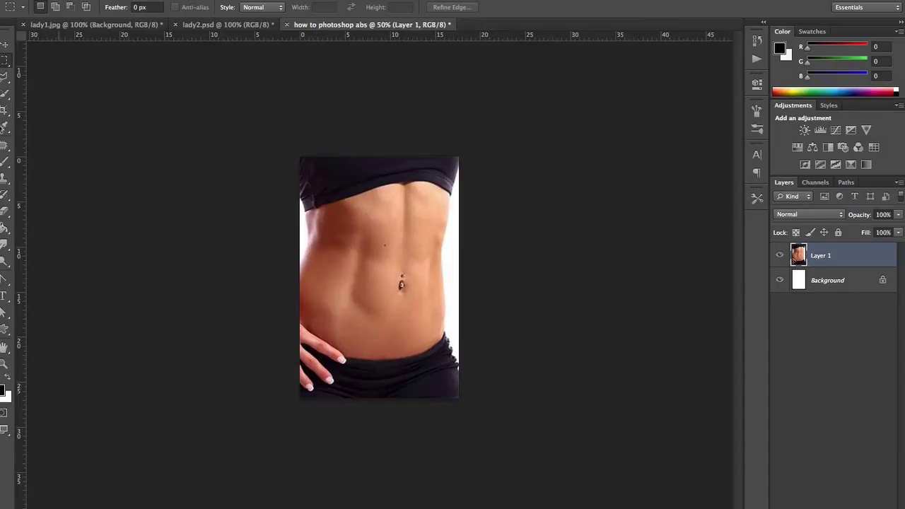
- Lasso-select the toned abdomen in the abs photo and return to lady2.psd
click(5, 78)
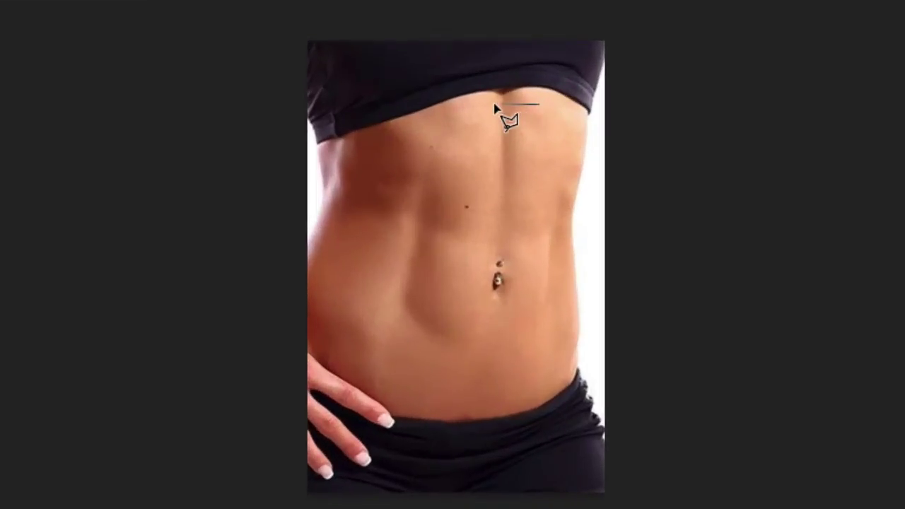
mouse_move(495, 106)
mouse_down()
mouse_move(481, 96)
mouse_move(396, 133)
mouse_move(356, 204)
mouse_move(342, 351)
mouse_move(359, 375)
mouse_move(469, 402)
mouse_move(512, 397)
mouse_move(559, 373)
mouse_move(576, 129)
mouse_move(586, 126)
mouse_up()
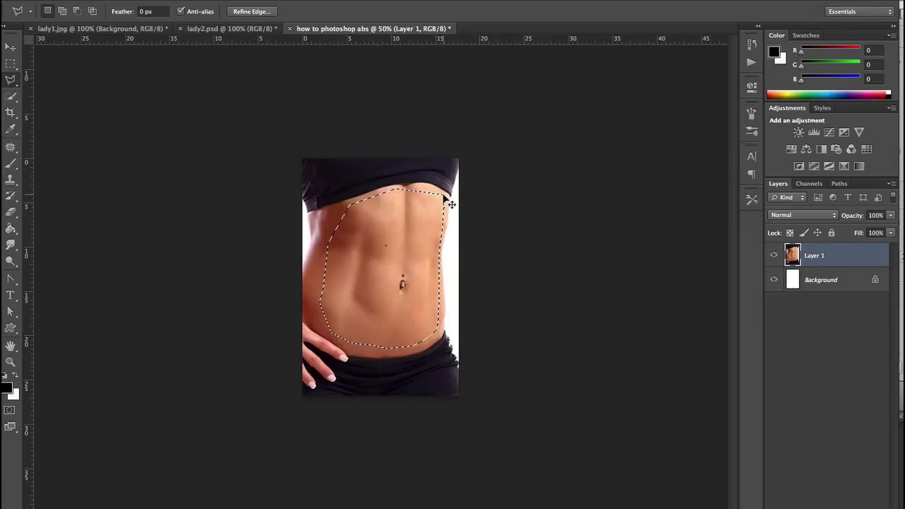
click(217, 30)
- Paste the abs into lady2.psd as Layer 1 at 47% opacity and drag it over the torso
key(ctrl+v)
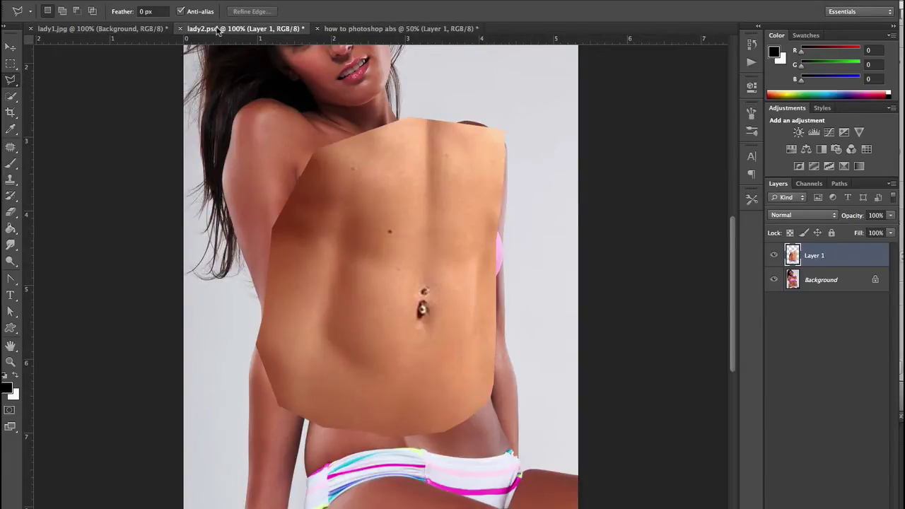
click(11, 47)
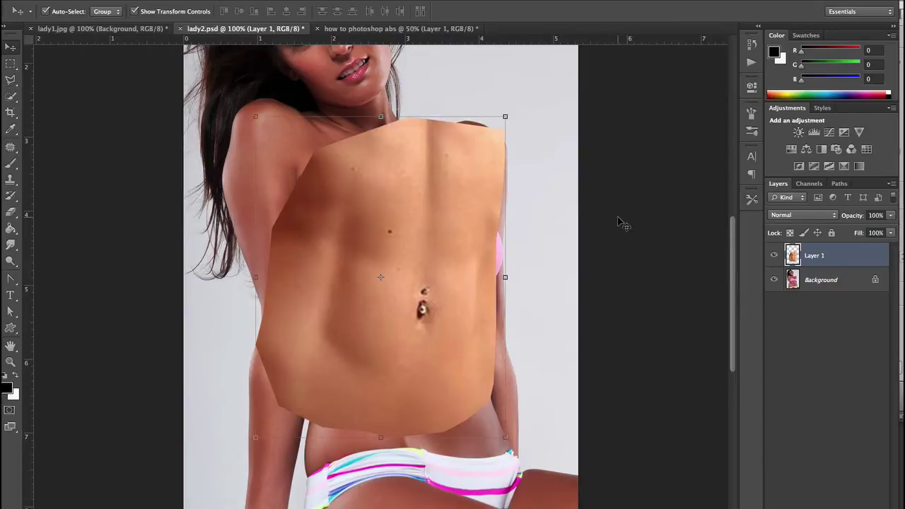
click(890, 217)
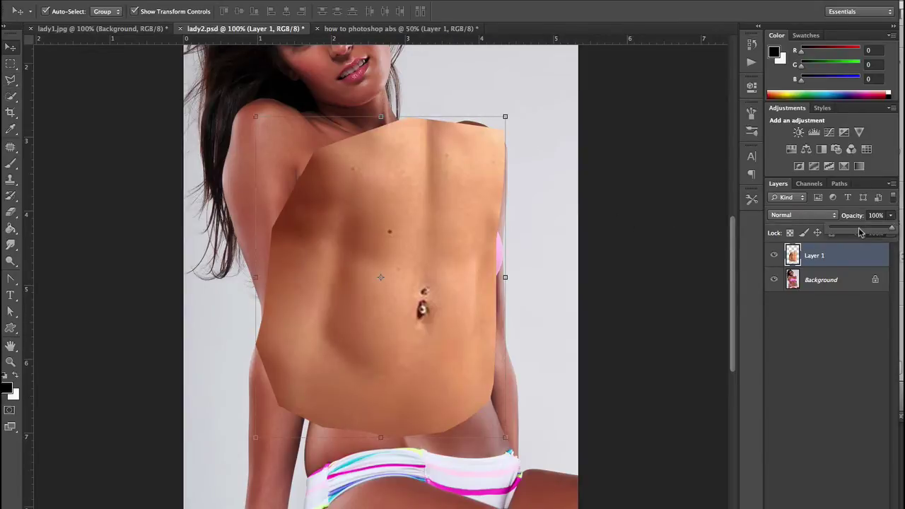
click(860, 233)
drag(440, 334, 478, 413)
- Rotate Layer 1 about −14.40°, scale it to about 92%, and position it over her stomach
drag(561, 185, 510, 169)
key(Left)
key(Left)
key(Left)
key(Left)
key(Left)
key(Down)
key(Down)
key(Down)
key(Down)
key(Down)
key(Down)
key(Down)
key(Down)
key(Down)
key(Down)
key(Down)
key(Down)
key(Down)
key(Down)
key(Down)
key(Down)
key(Down)
key(Down)
key(Down)
key(Down)
key(Down)
key(Down)
key(Down)
key(Down)
key(Down)
key(Down)
key(Down)
key(Down)
key(Down)
key(Down)
key(Down)
key(Down)
key(Down)
key(Down)
key(Down)
key(Down)
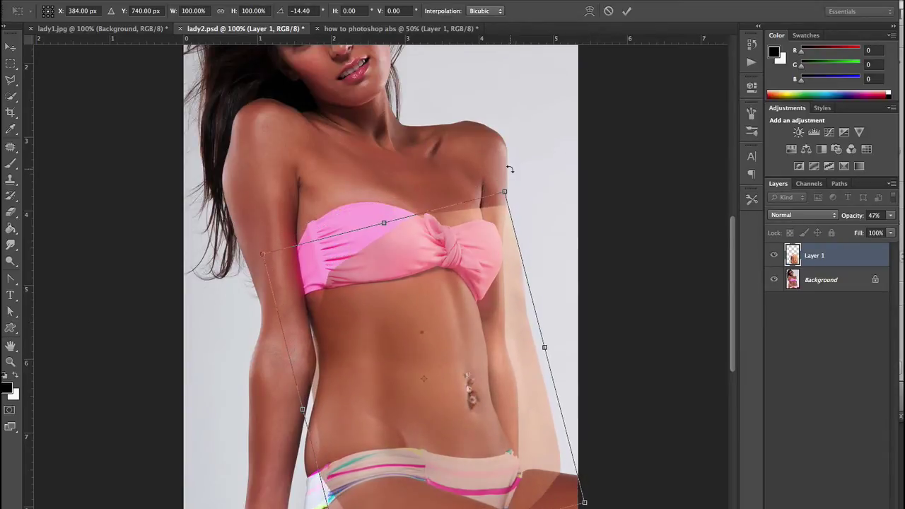
key(Up)
key(Up)
key(Up)
key(Up)
key(Up)
key(Up)
key(Up)
key(Up)
key(Up)
key(Left)
key(Left)
key(Left)
key(Left)
key(Left)
key(Up)
key(Up)
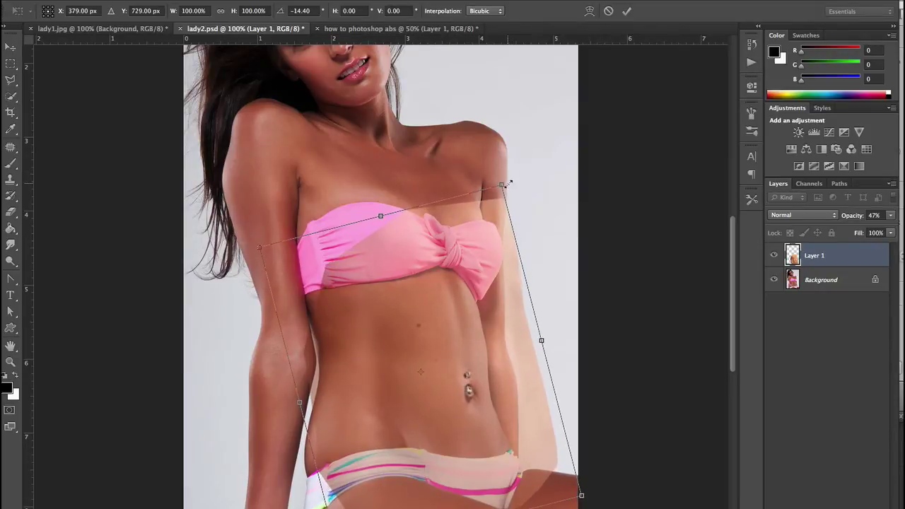
drag(500, 185, 479, 210)
drag(445, 284, 454, 267)
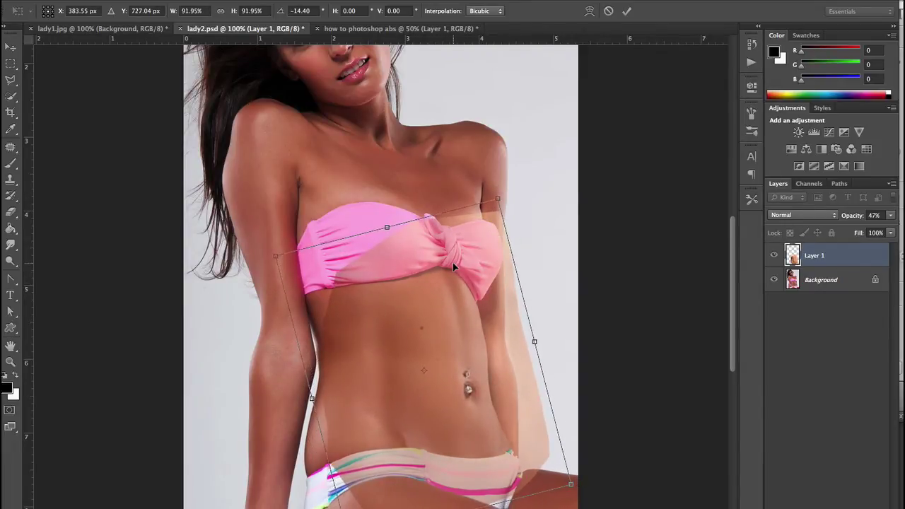
key(Return)
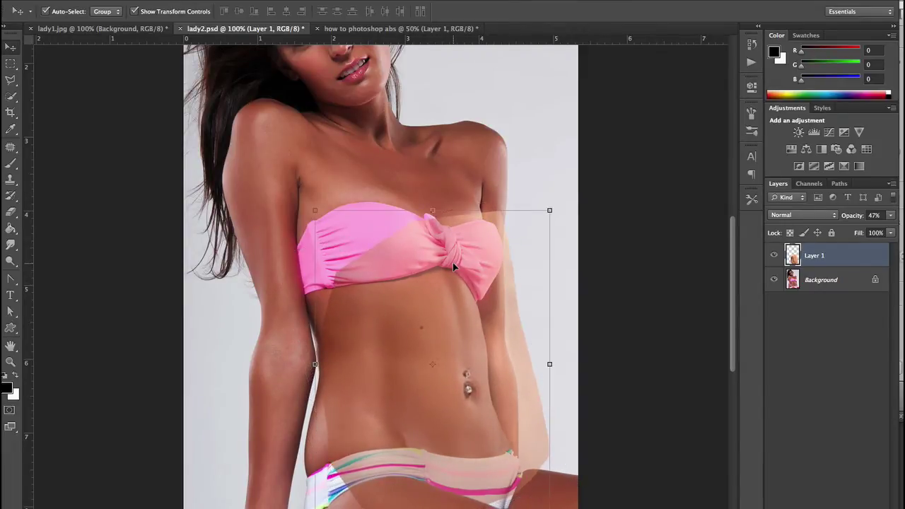
- Erase the abs layer off the bikini top, the bikini bottom and the arm
click(10, 212)
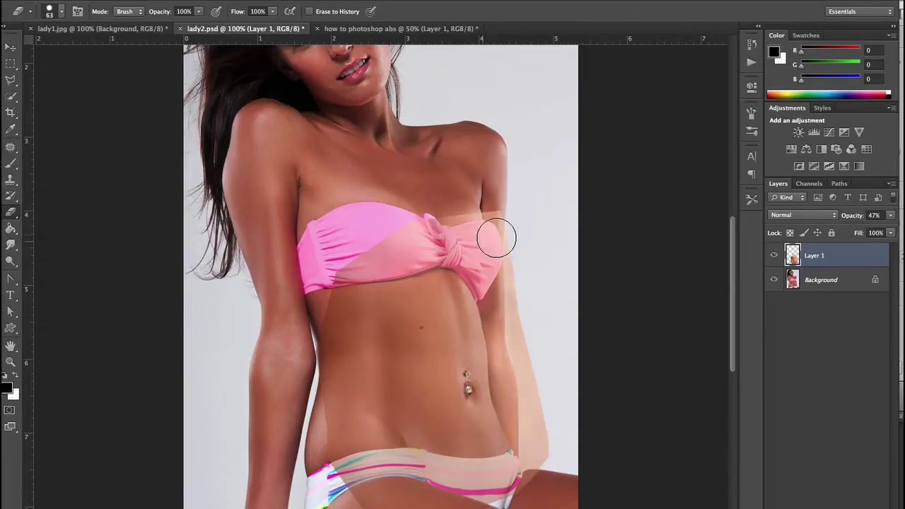
mouse_move(489, 227)
mouse_down()
mouse_move(424, 222)
mouse_move(428, 231)
mouse_move(405, 251)
mouse_move(314, 272)
mouse_move(440, 240)
mouse_move(473, 250)
mouse_move(487, 276)
mouse_move(500, 250)
mouse_move(489, 301)
mouse_move(505, 290)
mouse_move(558, 418)
mouse_move(544, 477)
mouse_move(532, 481)
mouse_move(535, 432)
mouse_move(511, 384)
mouse_move(498, 303)
mouse_move(534, 464)
mouse_up()
mouse_move(327, 500)
mouse_down()
mouse_move(506, 495)
mouse_move(531, 479)
mouse_move(517, 467)
mouse_move(482, 480)
mouse_move(410, 468)
mouse_move(329, 484)
mouse_up()
mouse_move(301, 321)
mouse_down()
mouse_move(297, 359)
mouse_move(312, 396)
mouse_up()
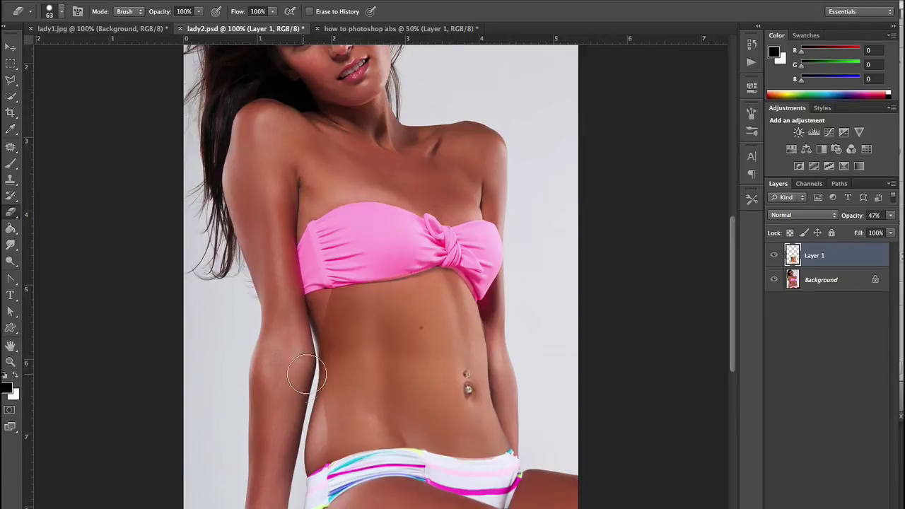
- Erase along the bow's edge at 77% opacity, restore Layer 1 to 100%, and duplicate Background
click(889, 218)
drag(880, 232, 895, 233)
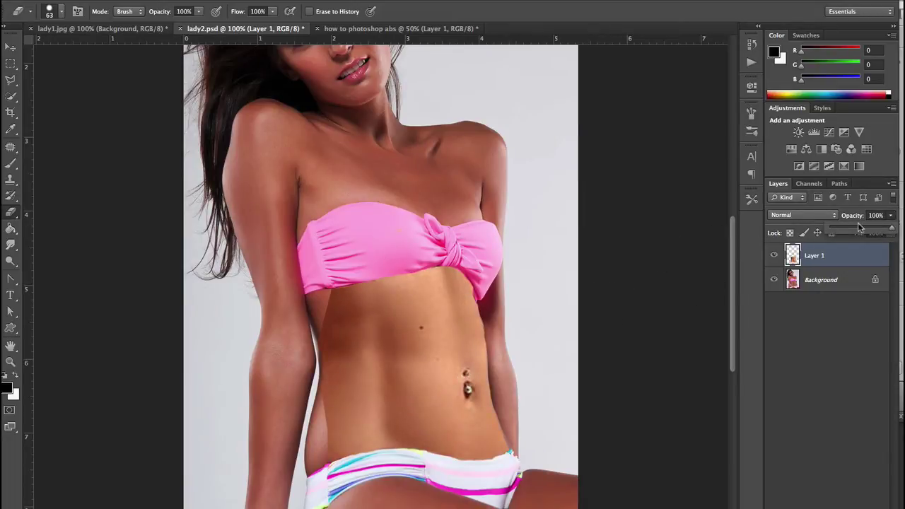
drag(876, 232, 864, 232)
click(447, 249)
mouse_move(448, 249)
mouse_down()
mouse_move(478, 266)
mouse_move(493, 292)
mouse_move(460, 259)
mouse_move(398, 247)
mouse_move(337, 270)
mouse_move(304, 331)
mouse_move(342, 325)
mouse_up()
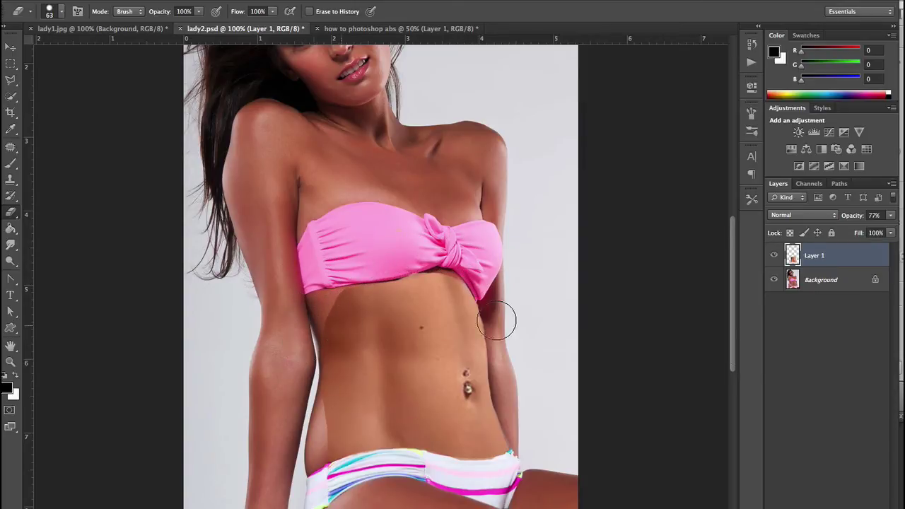
click(891, 216)
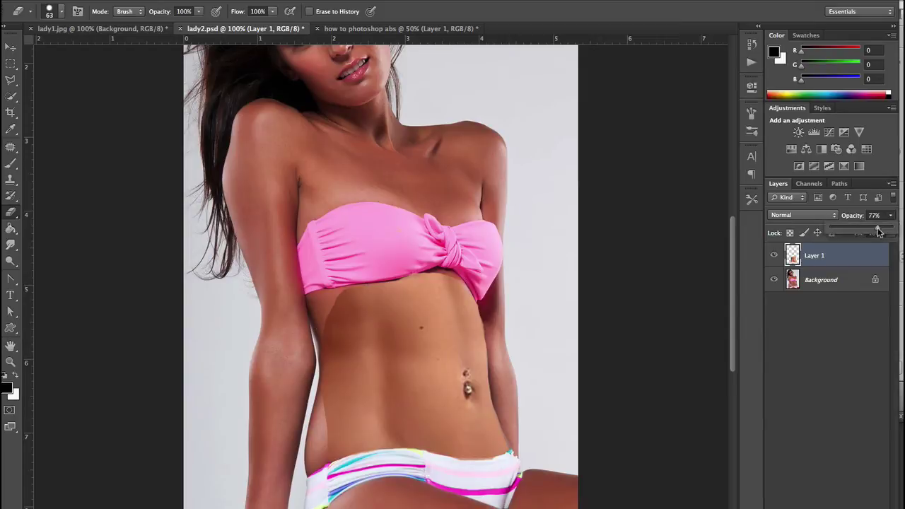
drag(884, 234, 897, 234)
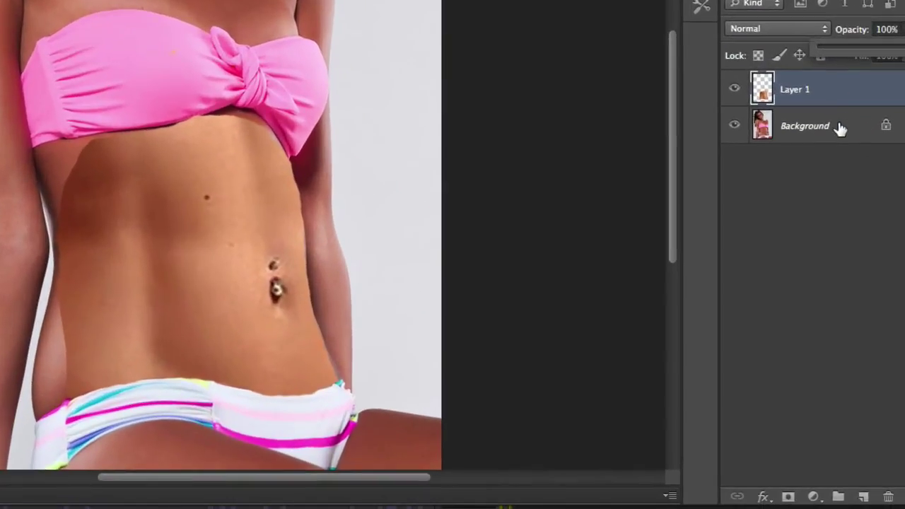
drag(806, 279, 844, 372)
drag(841, 266, 864, 497)
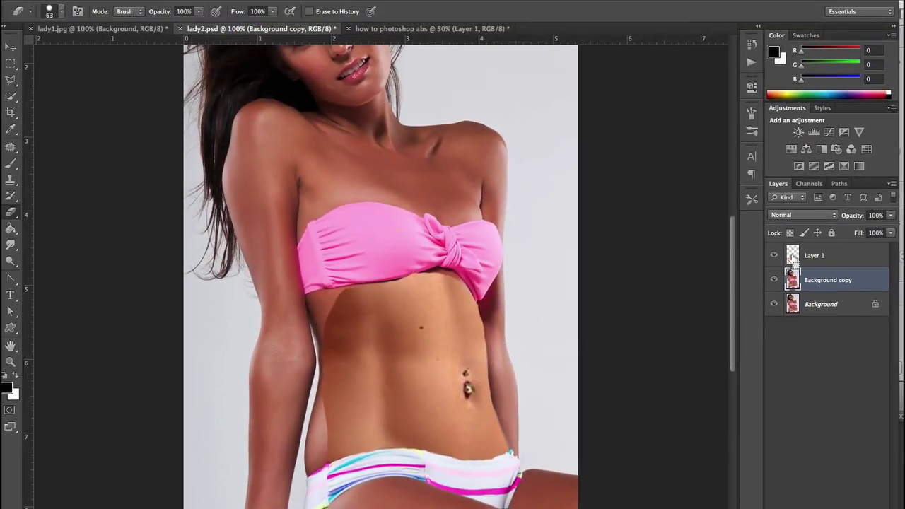
- Load the abs layer's selection, contract it by 7 pixels, and select Layer 1 with Background copy
ctrl+click(794, 256)
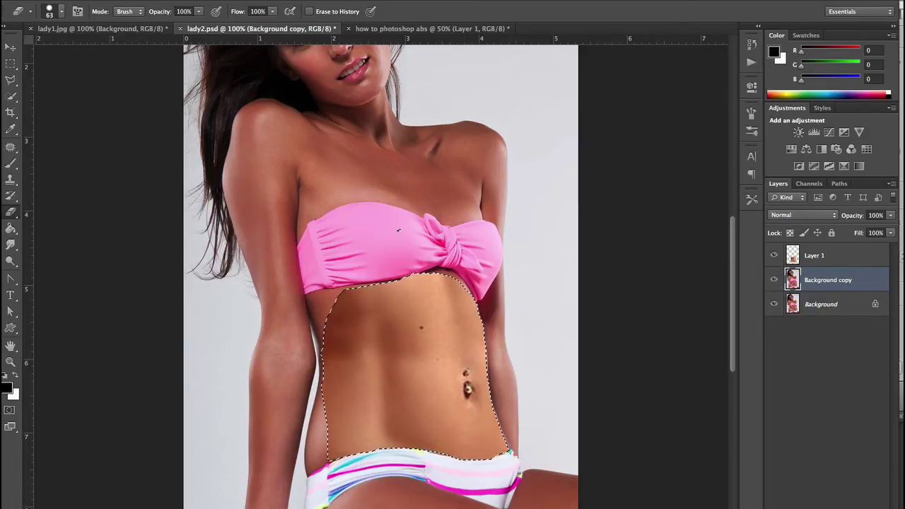
click(265, 0)
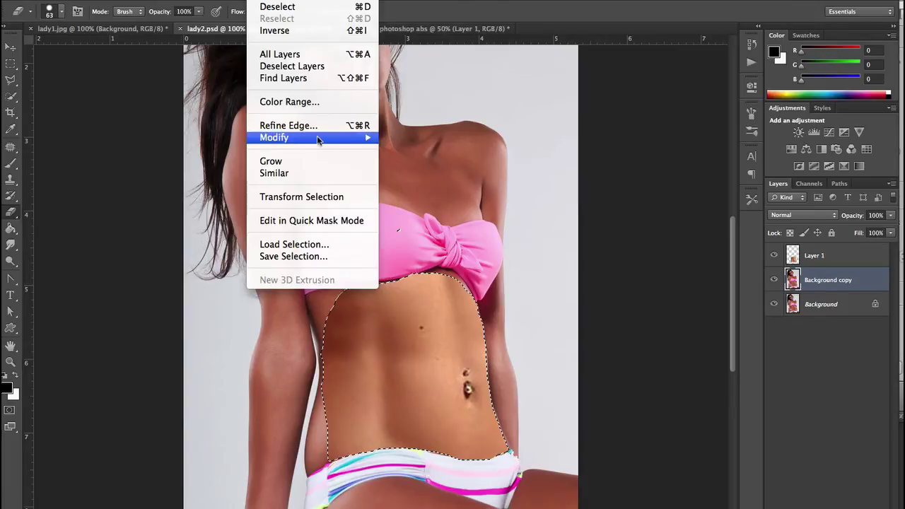
mouse_move(320, 140)
click(422, 173)
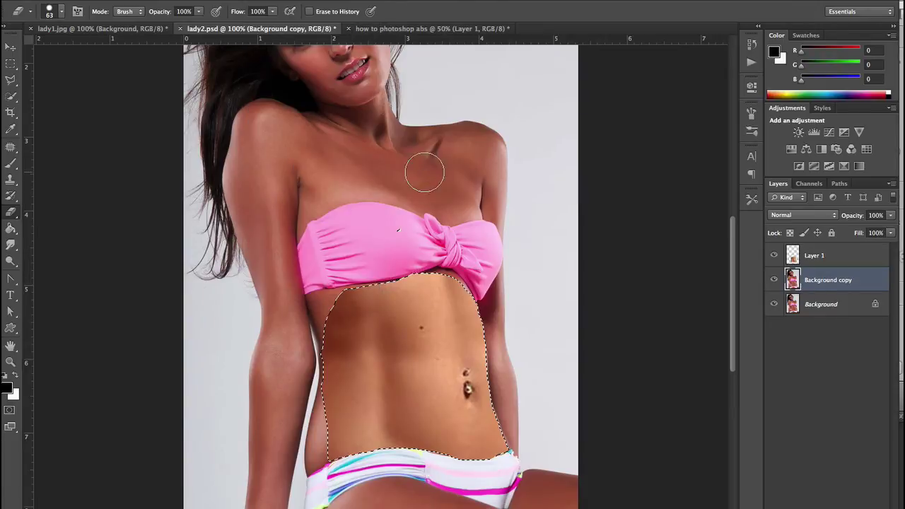
click(510, 236)
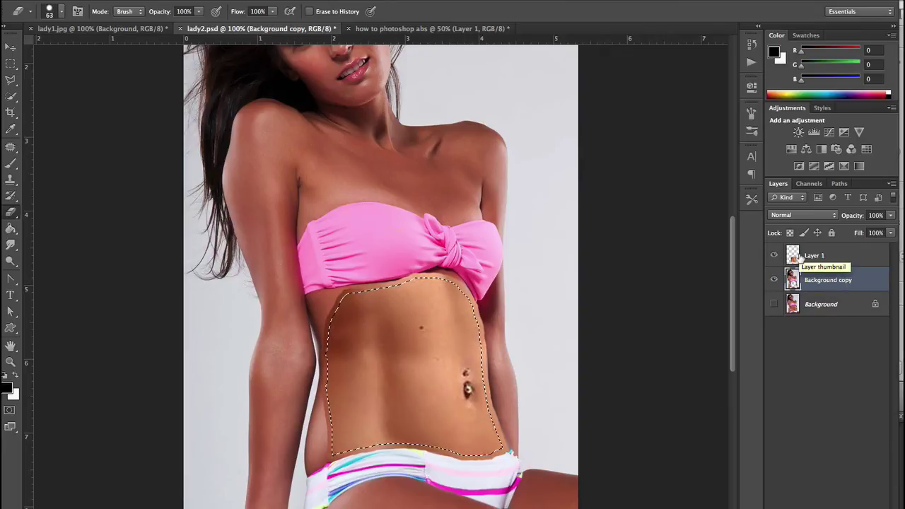
shift+click(796, 258)
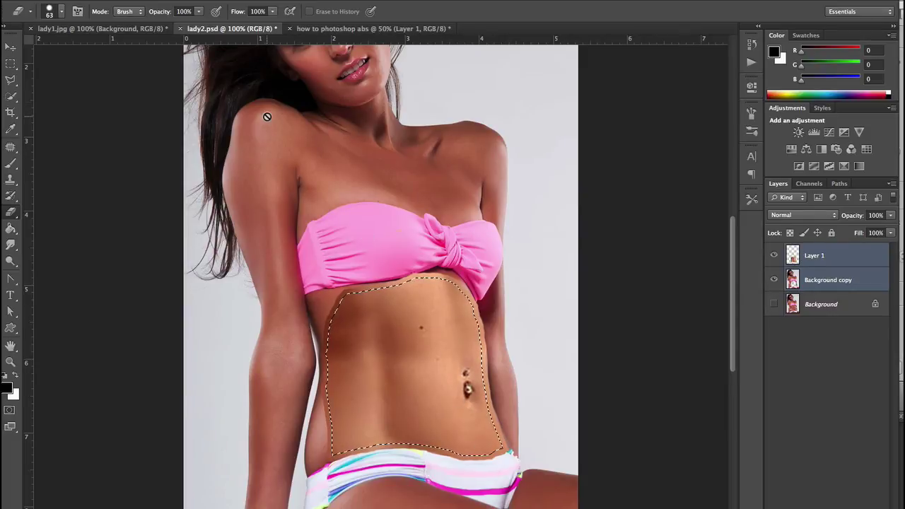
- Auto-blend the selected layers as a Panorama with seamless tones and colors, then deselect
click(162, 0)
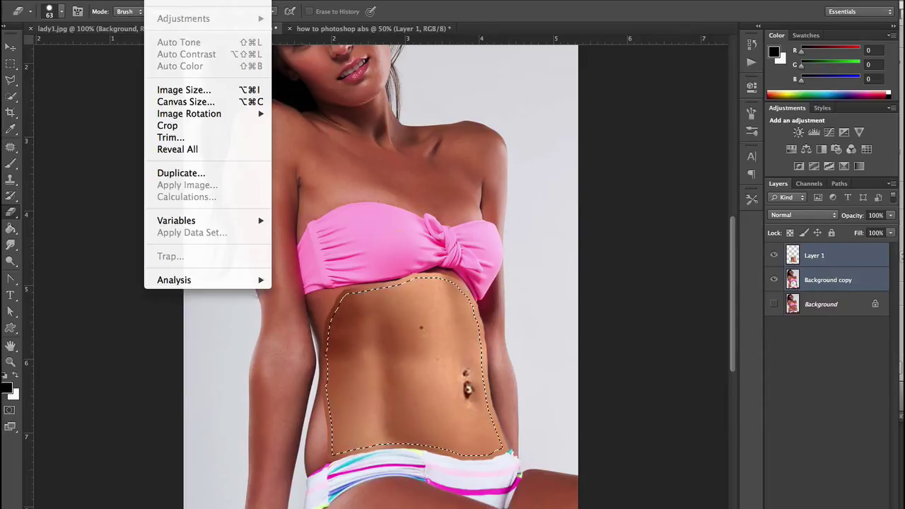
mouse_move(134, 0)
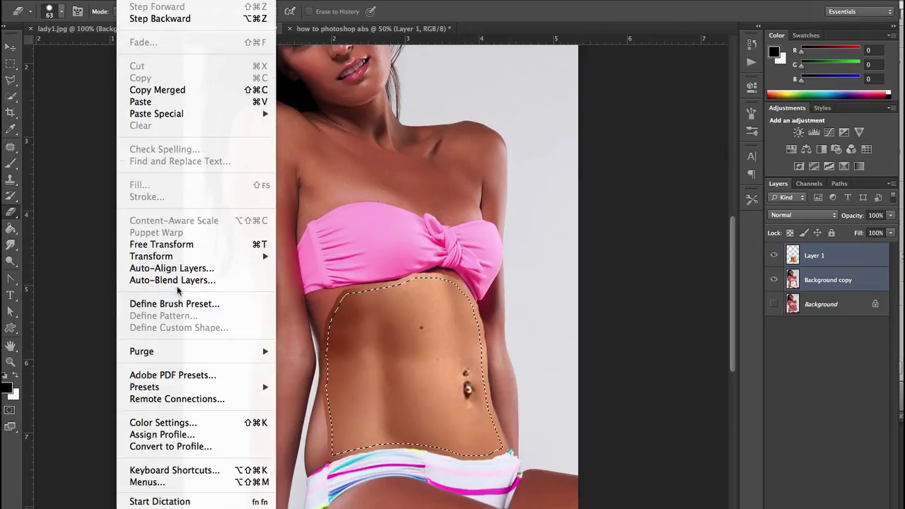
click(254, 280)
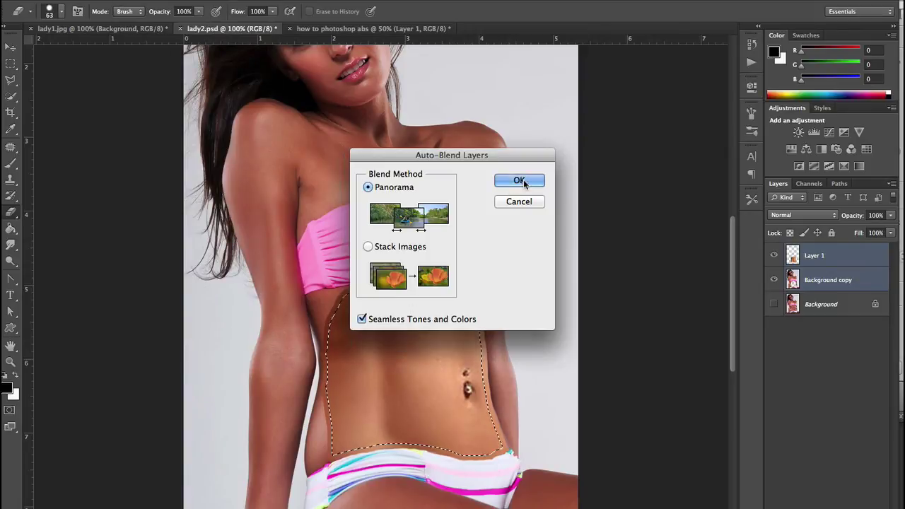
click(527, 179)
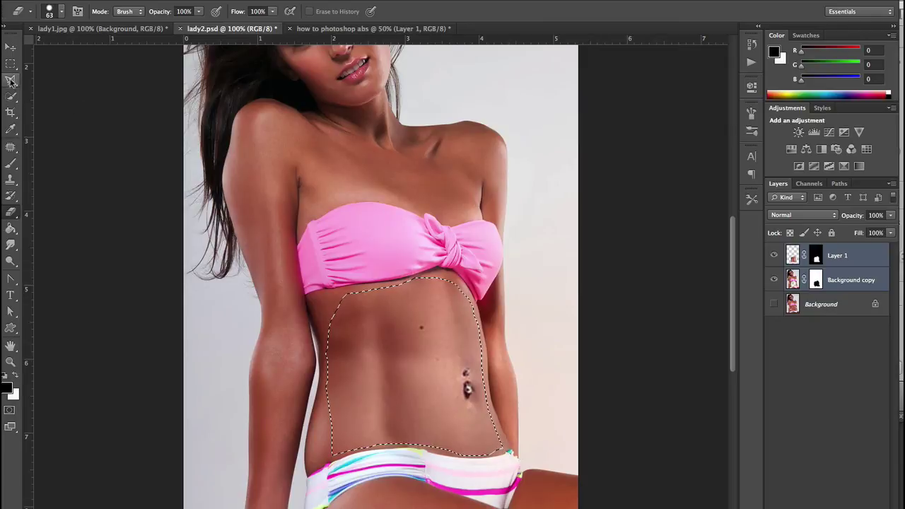
click(11, 65)
click(180, 151)
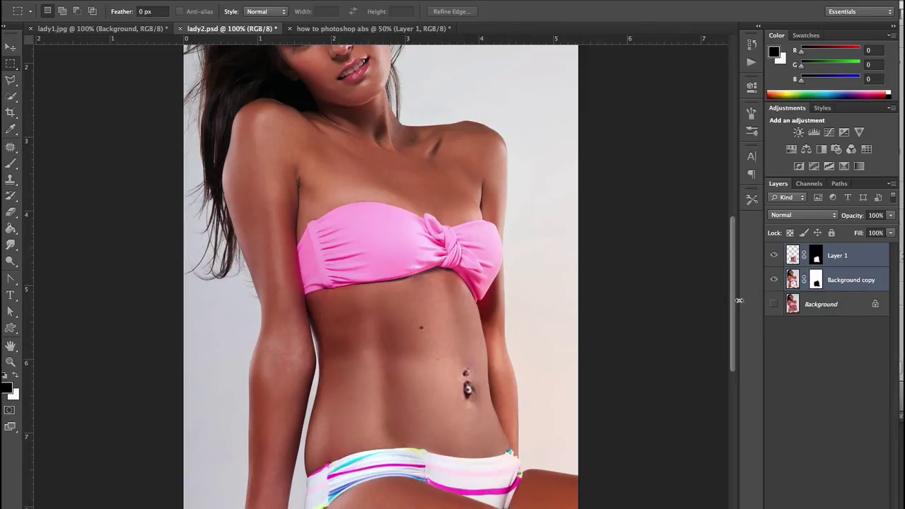
- Merge the blended layers into Layer 1, compare it on and off, and add Layer 2
key(ctrl+e)
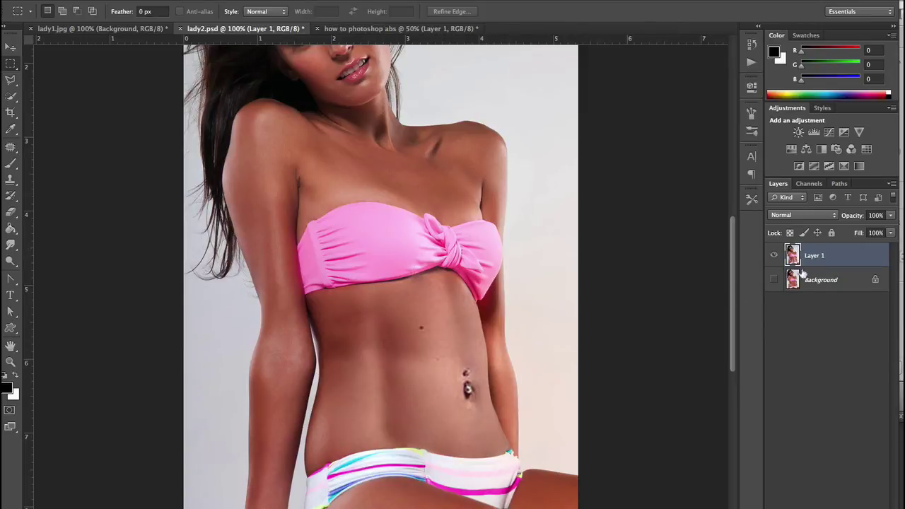
click(773, 256)
click(774, 256)
click(774, 258)
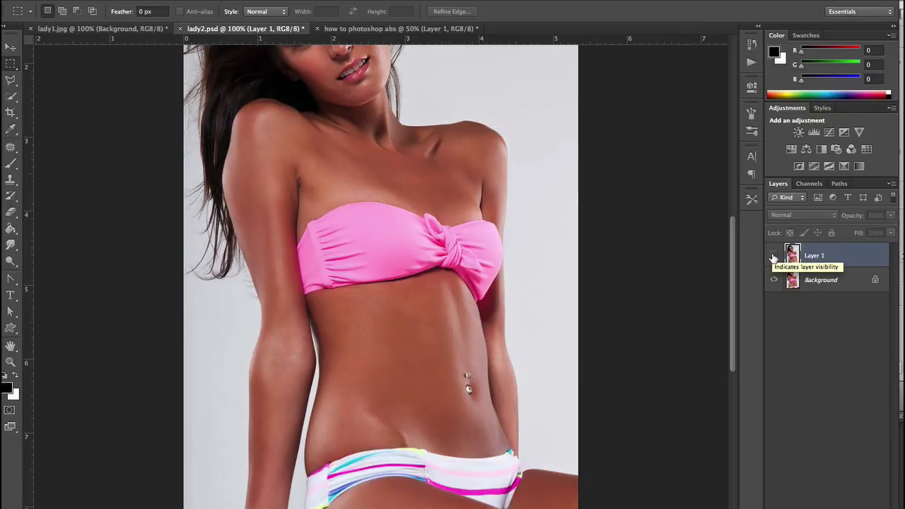
click(774, 257)
click(774, 257)
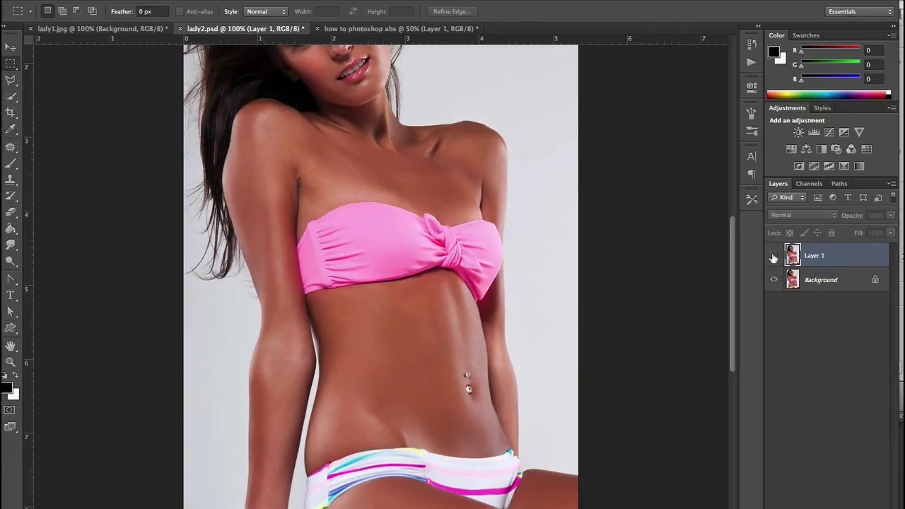
click(774, 258)
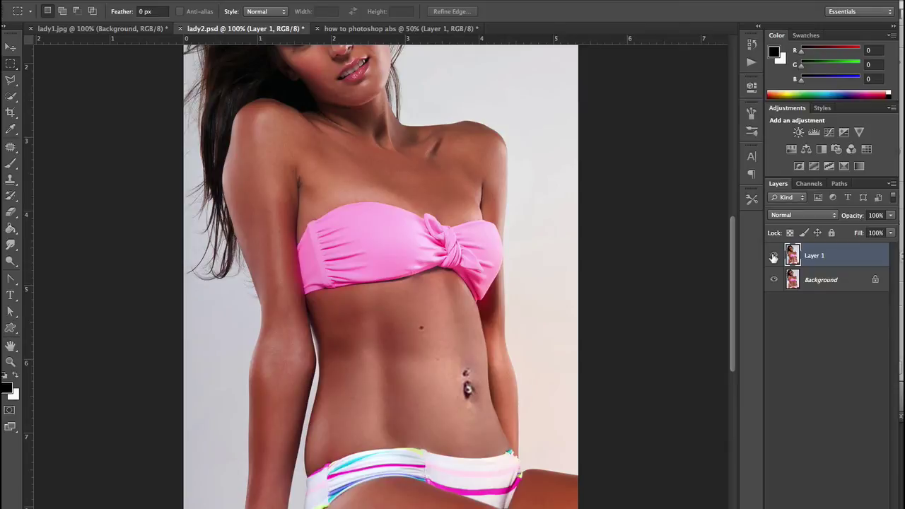
key(ctrl+alt+shift+e)
- Set Layer 2 to Soft Light, brush dark shading along both sides of the abs, and lower its opacity to 8%
click(792, 215)
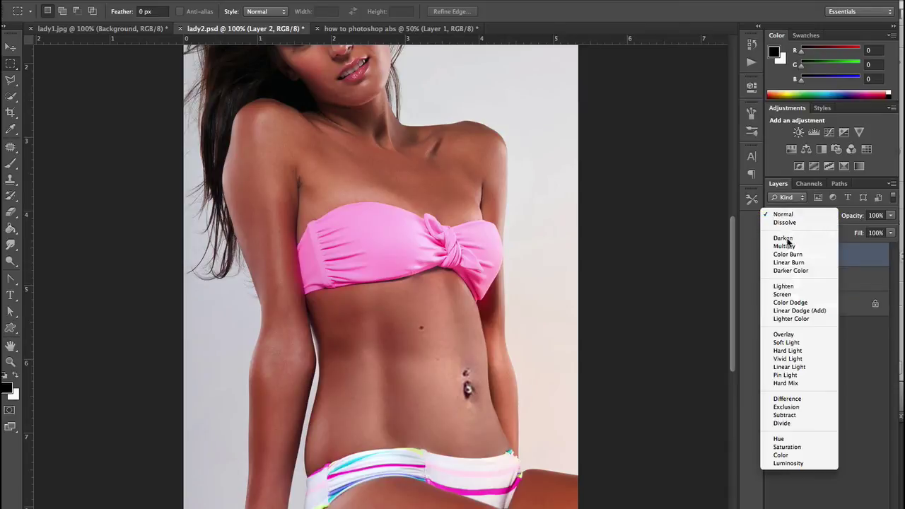
click(787, 343)
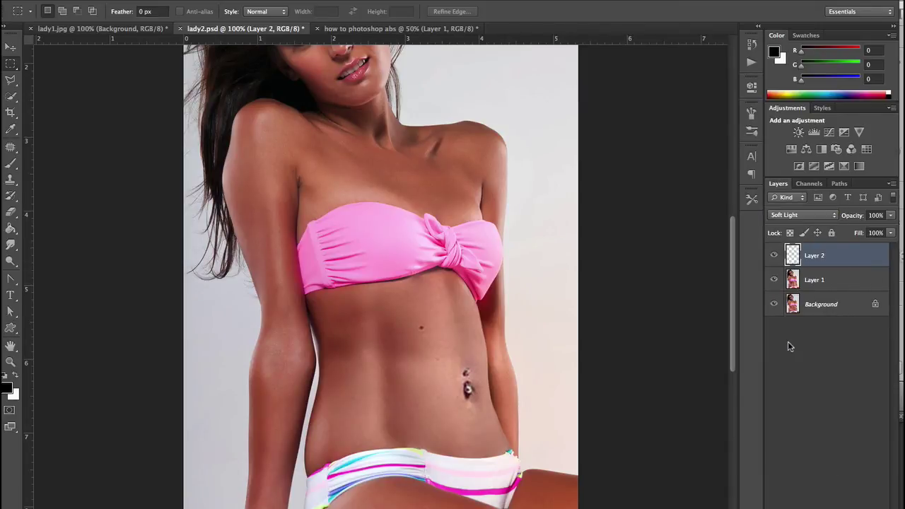
click(10, 164)
mouse_move(378, 332)
mouse_down()
mouse_move(387, 411)
mouse_move(410, 446)
mouse_up()
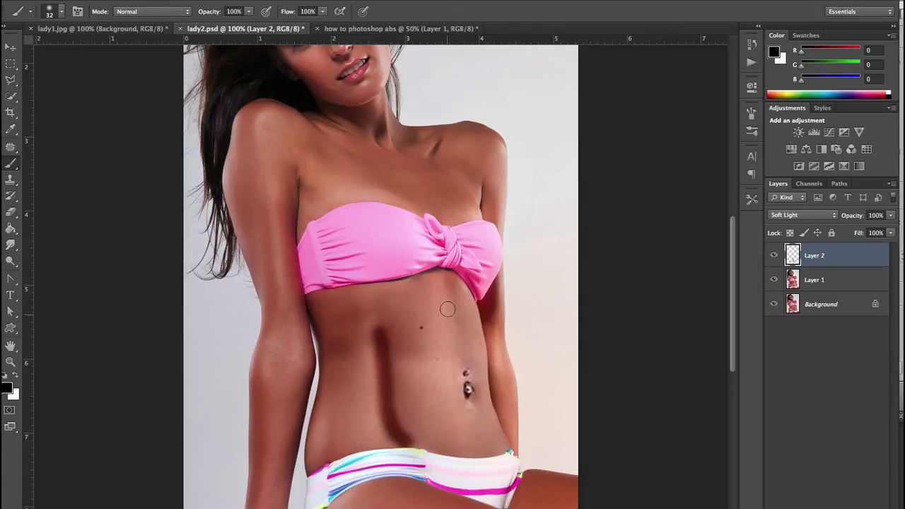
drag(448, 302, 464, 361)
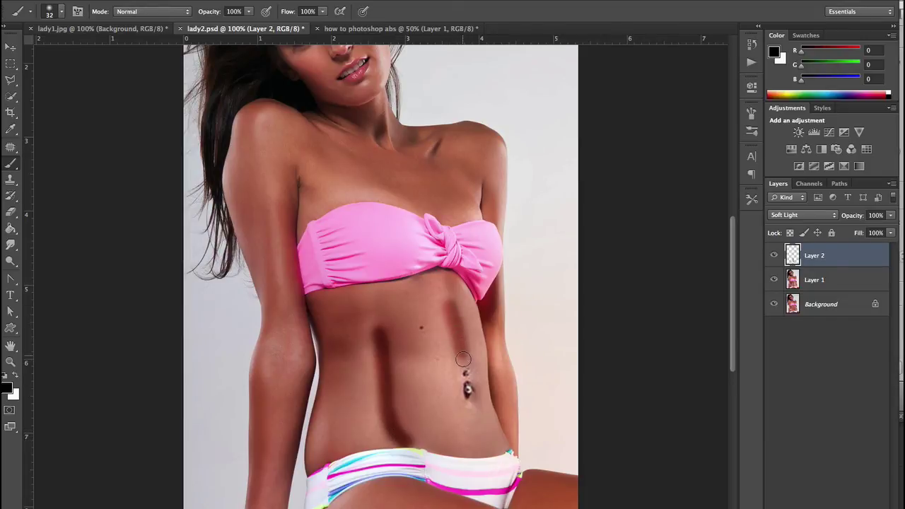
click(891, 215)
drag(864, 228, 837, 235)
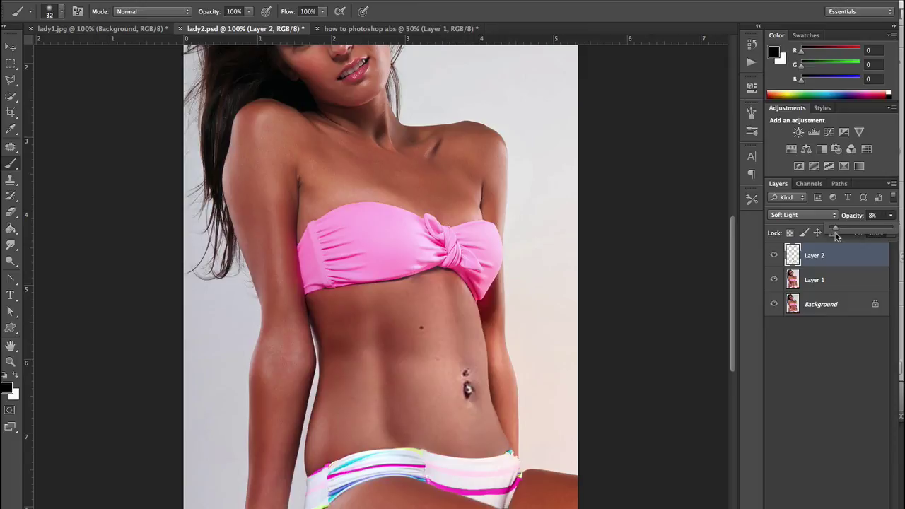
key(ctrl+minus)
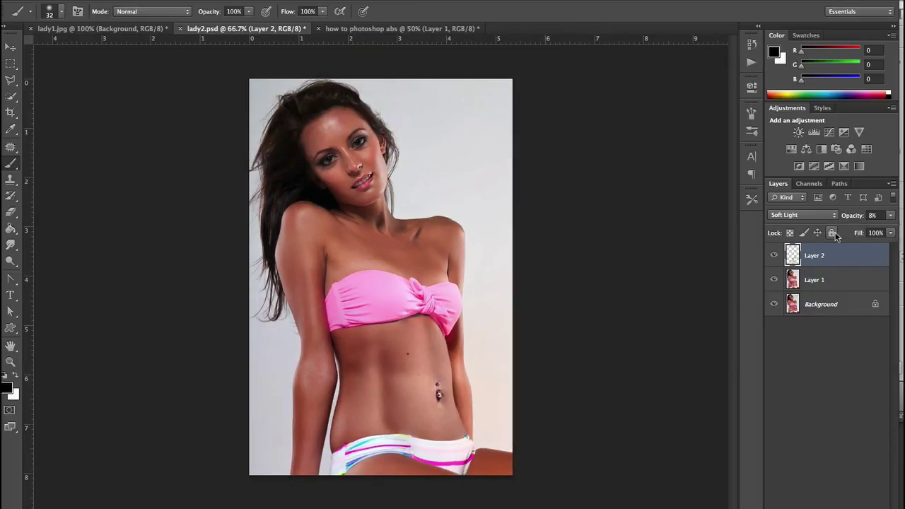